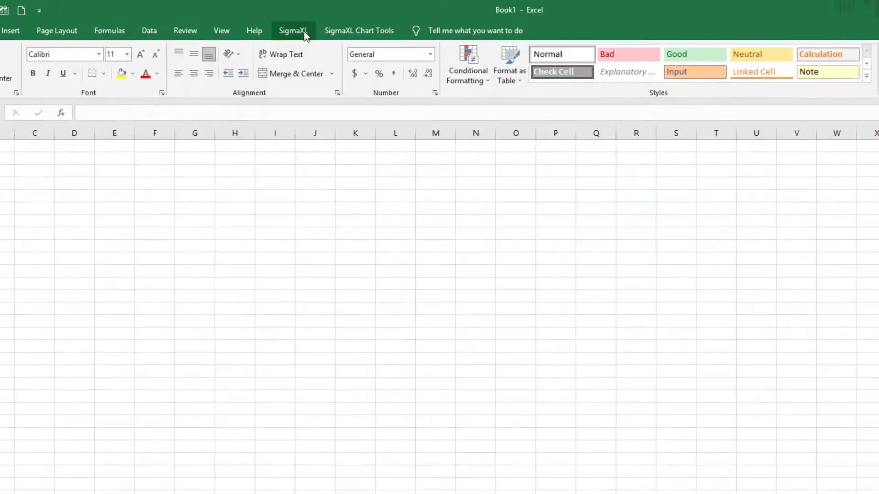
Step: Open the Sample Data folder from the SigmaXL Help dropdown
{"action": "left_click", "coordinate": [291, 24]}
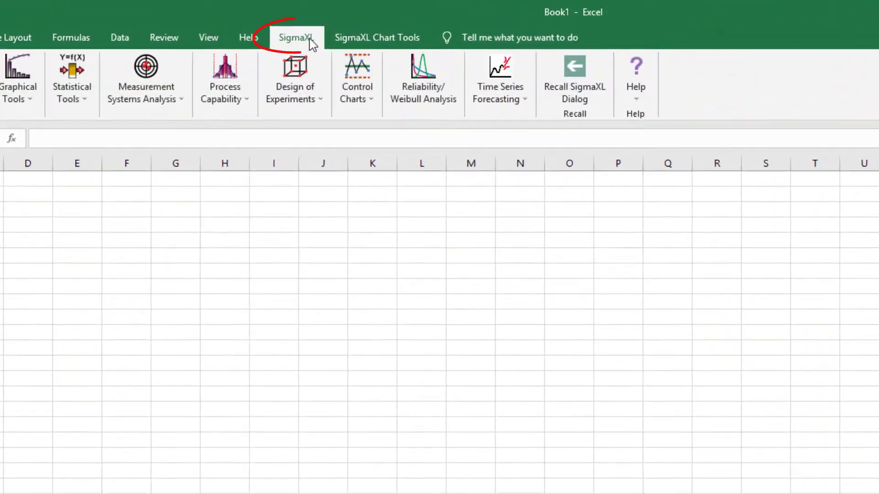
{"action": "left_click", "coordinate": [636, 94]}
Step: Open 'Catapult Data - Xbar Control Charts.xlsx' from the Sample Data folder
{"action": "left_click", "coordinate": [695, 295]}
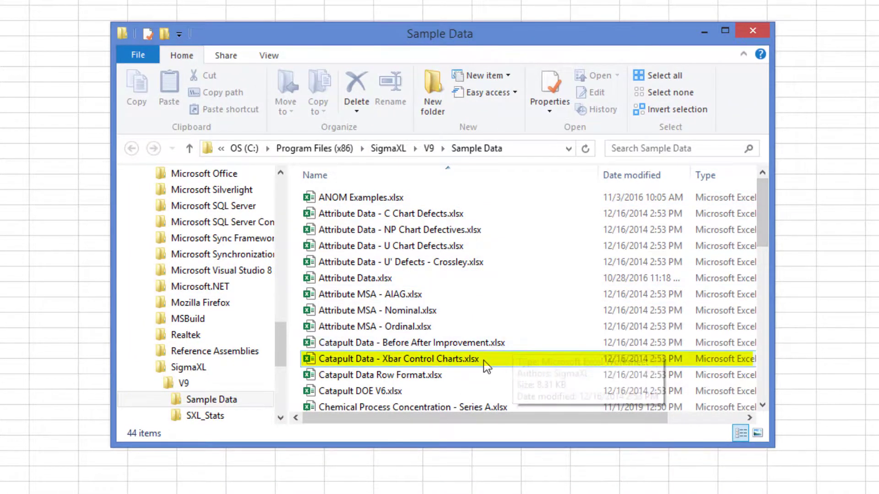
{"action": "left_click", "coordinate": [486, 365]}
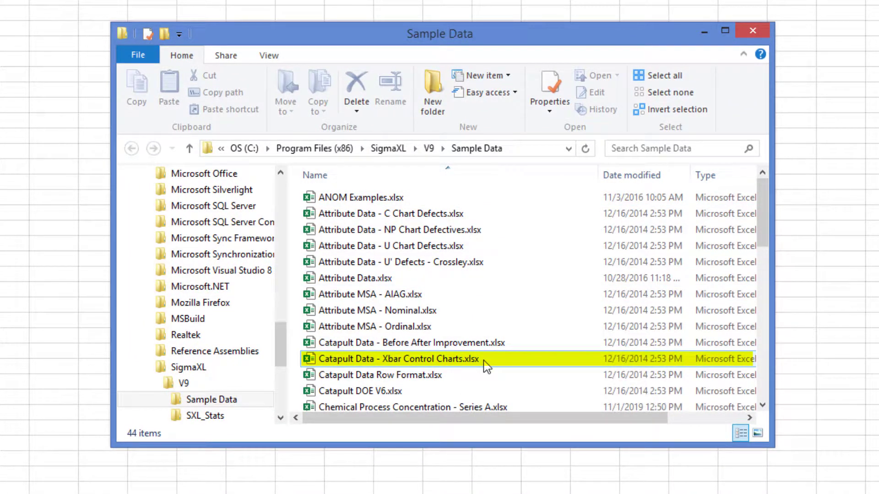
{"action": "double_click", "coordinate": [486, 366]}
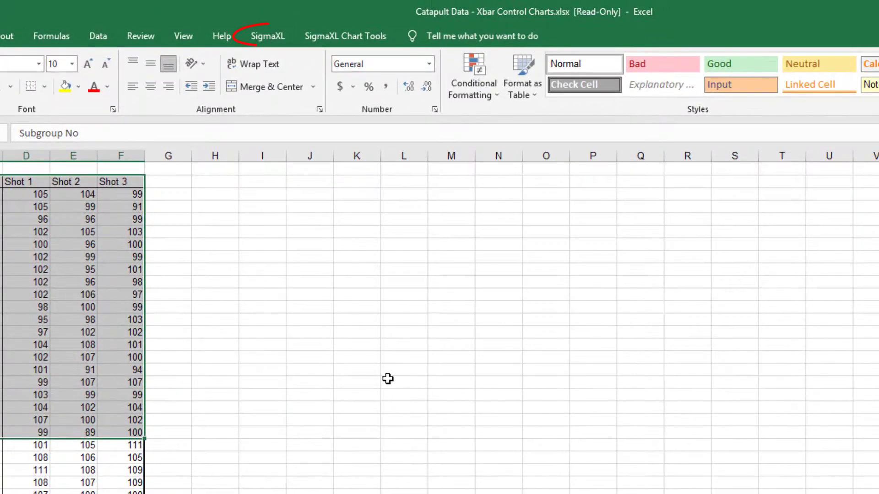
Step: Start a SigmaXL X-Bar & R chart using the selected data range
{"action": "left_click", "coordinate": [267, 43]}
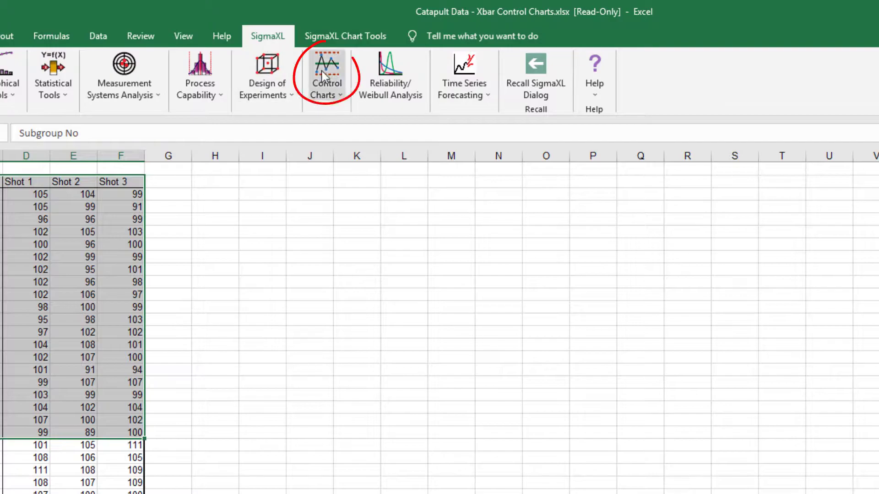
{"action": "left_click", "coordinate": [335, 96]}
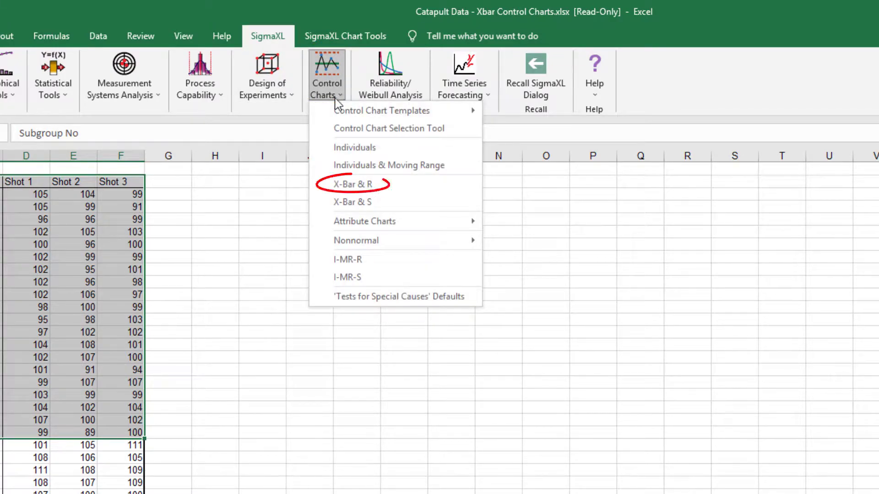
{"action": "left_click", "coordinate": [381, 185]}
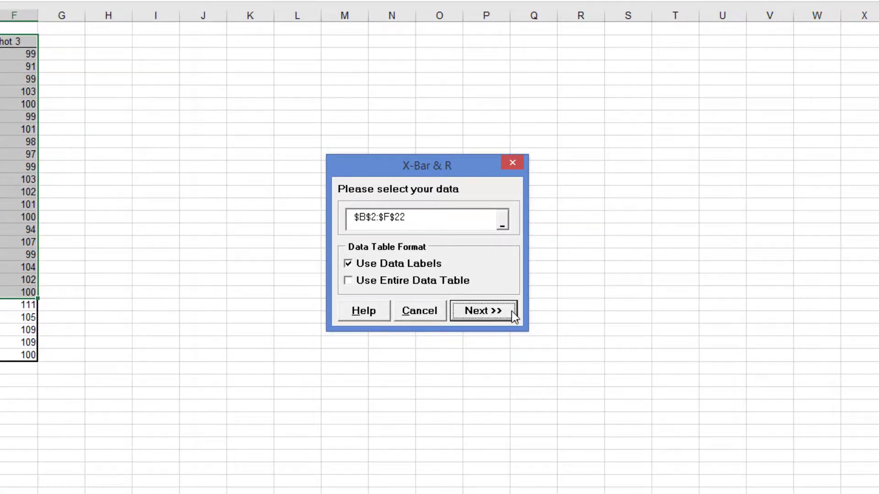
{"action": "left_click", "coordinate": [513, 315]}
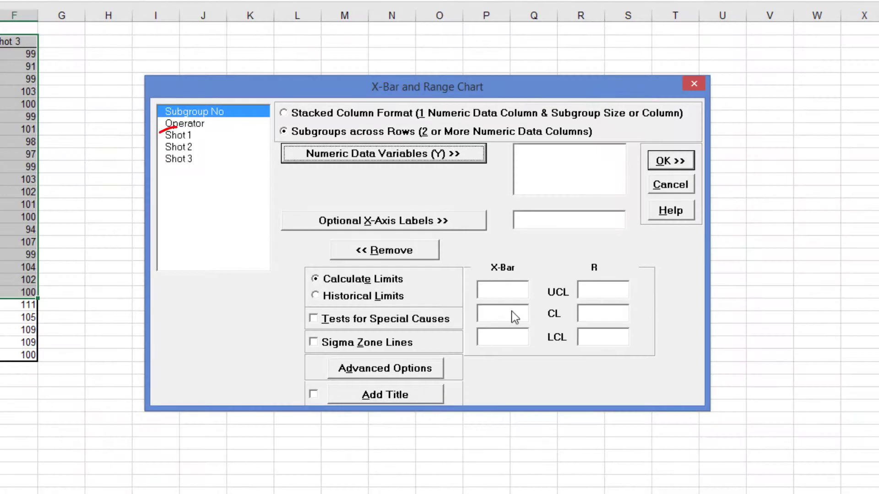
Step: Chart Shot 1–Shot 3 with Operator x-axis labels and tests for special causes
{"action": "left_click", "coordinate": [200, 137]}
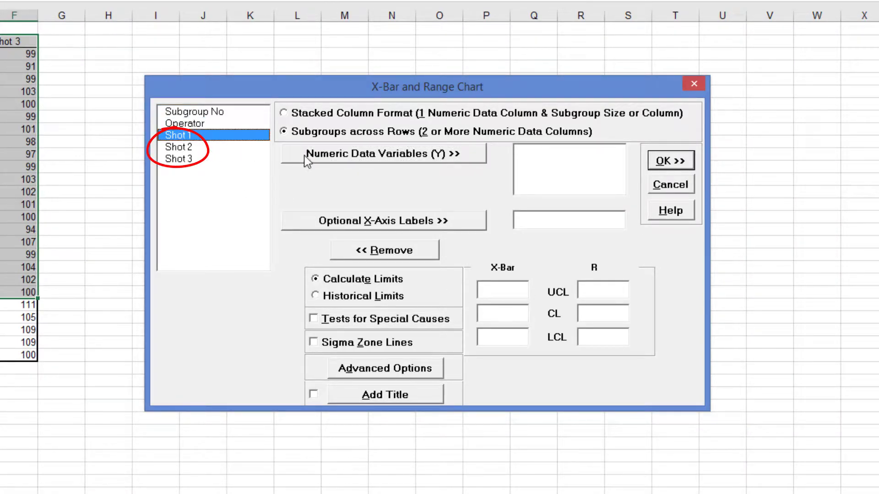
{"action": "left_click", "coordinate": [216, 160], "text": "shift"}
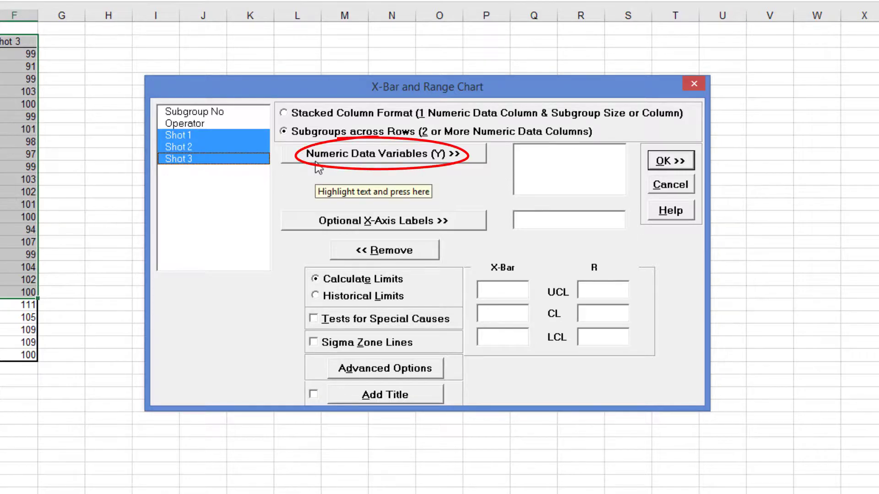
{"action": "left_click", "coordinate": [371, 158]}
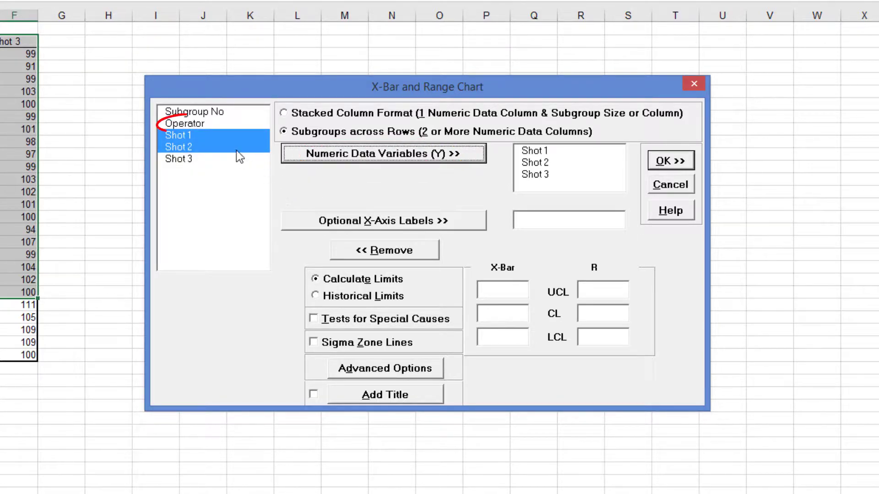
{"action": "left_click", "coordinate": [219, 127]}
{"action": "left_click", "coordinate": [369, 222]}
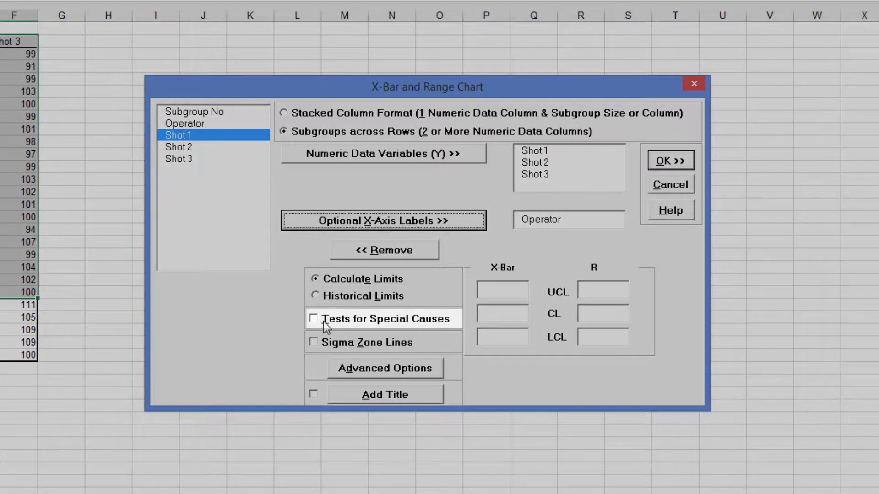
{"action": "left_click", "coordinate": [323, 321]}
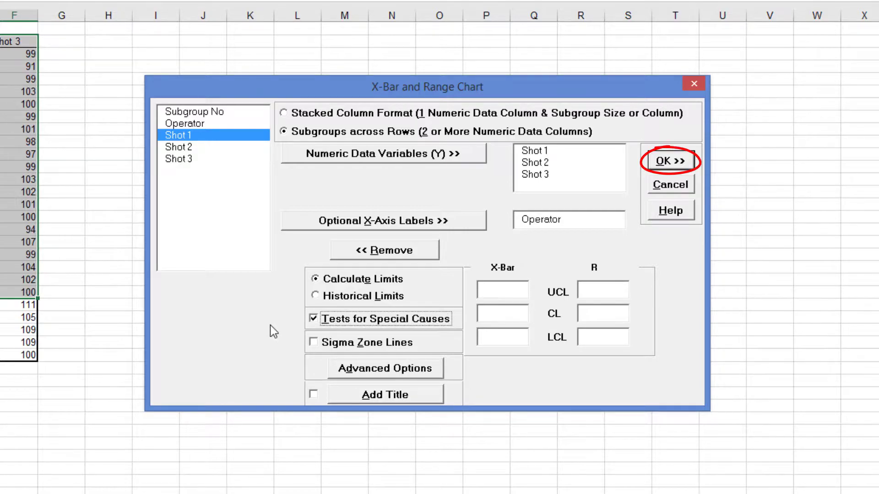
{"action": "left_click", "coordinate": [657, 161]}
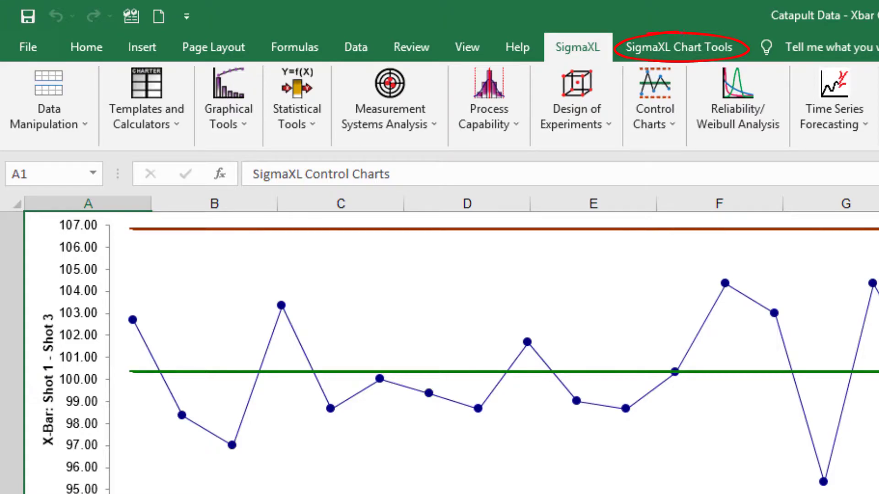
Step: Add subgroups 21–25 to the charts with Chart Tools' Add Data to this Control Chart
{"action": "left_click", "coordinate": [663, 52]}
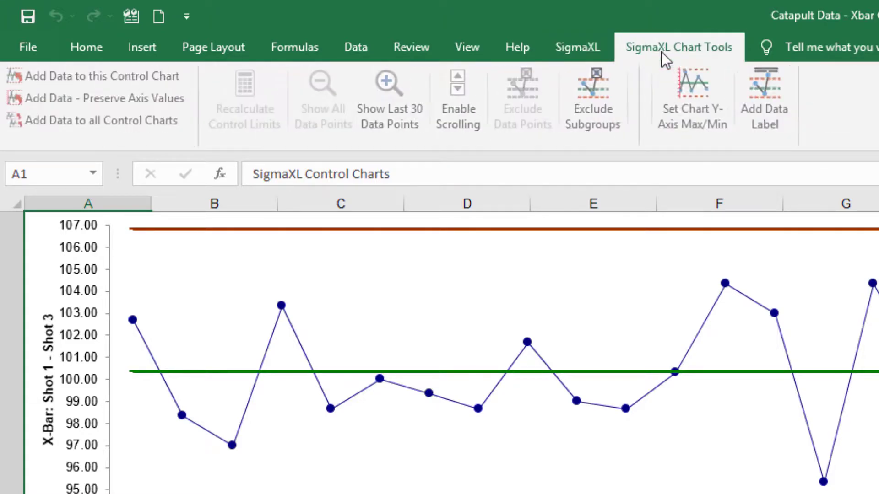
{"action": "left_click", "coordinate": [113, 76]}
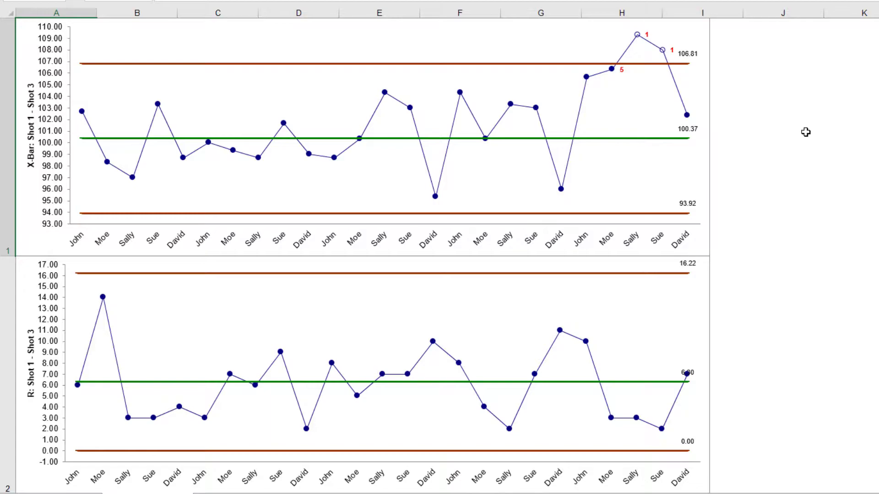
{"action": "scroll", "coordinate": [439, 256], "scroll_direction": "down", "scroll_amount": 1}
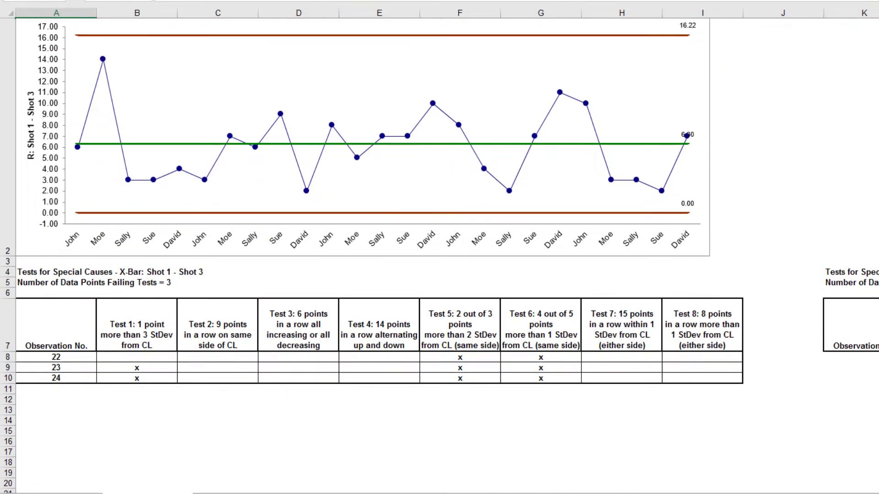
{"action": "scroll", "coordinate": [440, 256], "scroll_direction": "up", "scroll_amount": 1}
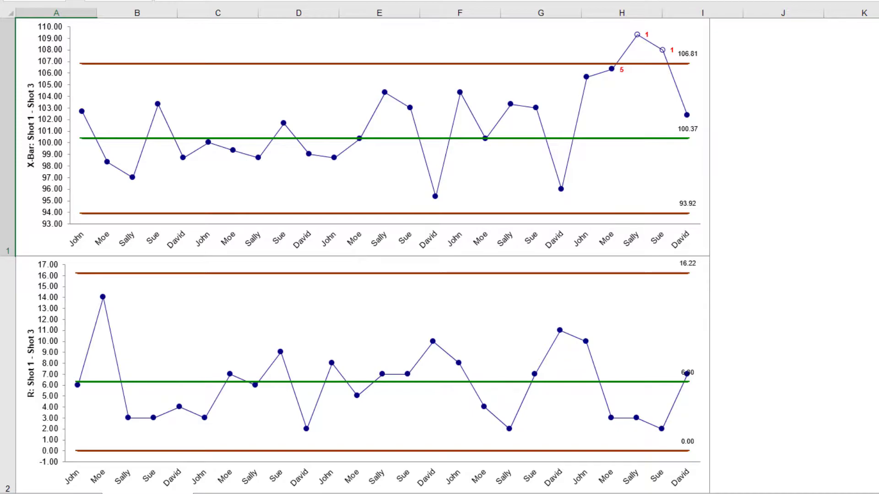
{"action": "scroll", "coordinate": [361, 247], "scroll_direction": "down", "scroll_amount": 2}
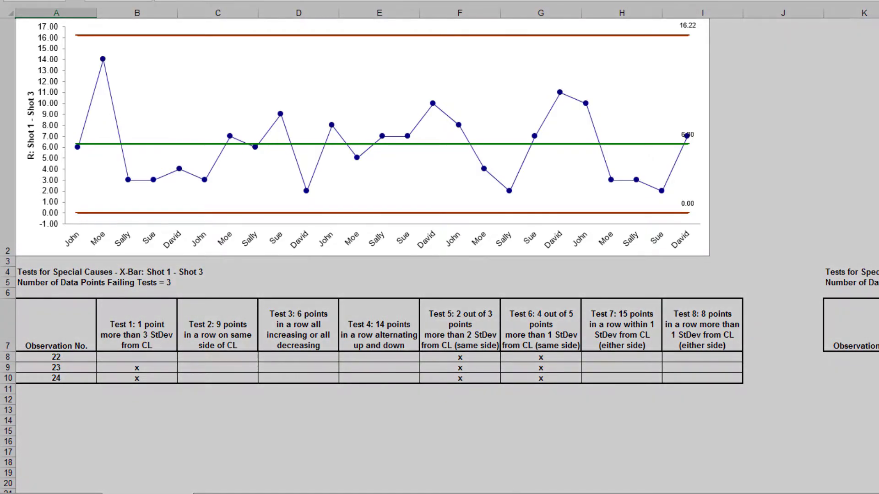
{"action": "scroll", "coordinate": [357, 256], "scroll_direction": "up", "scroll_amount": 1}
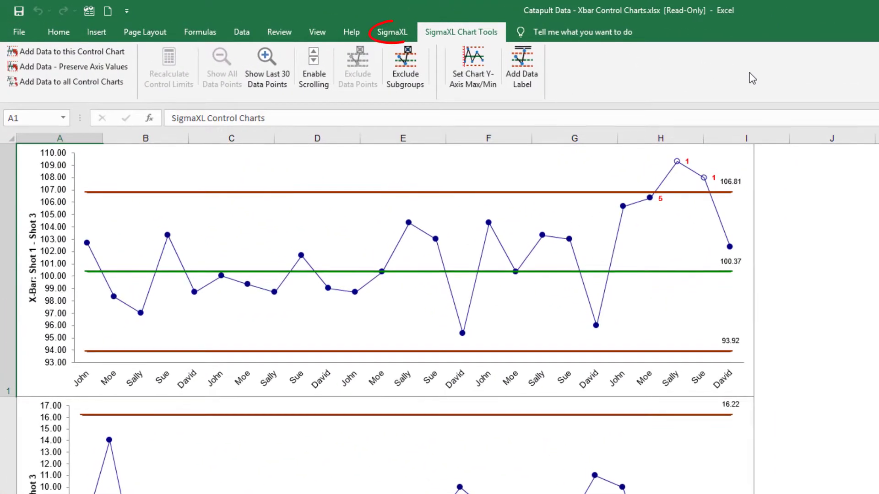
Step: Keep Tests 2, 3 and 7 at 9, 6 and 15 points in the special-cause defaults and save
{"action": "left_click", "coordinate": [402, 32]}
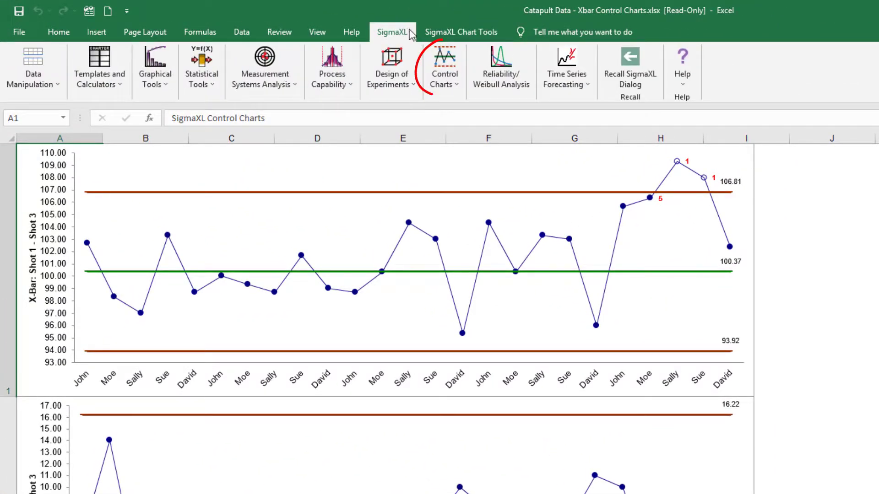
{"action": "left_click", "coordinate": [450, 89]}
{"action": "left_click", "coordinate": [463, 263]}
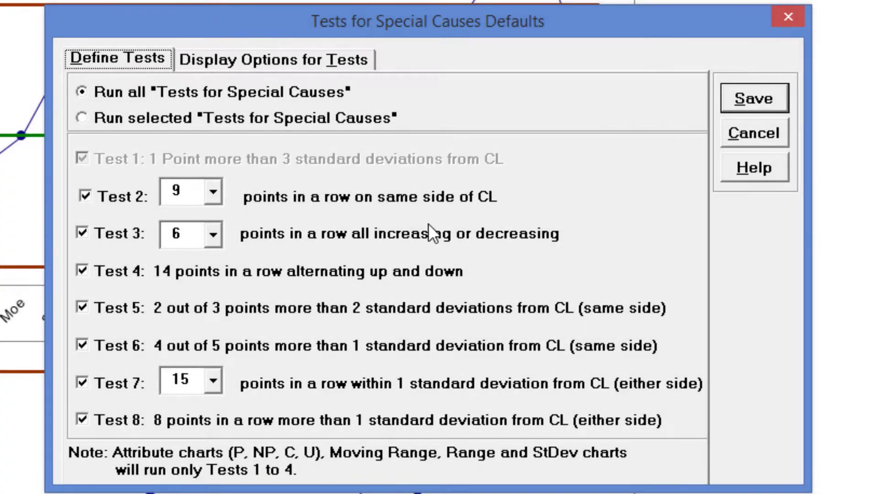
{"action": "left_click", "coordinate": [216, 192]}
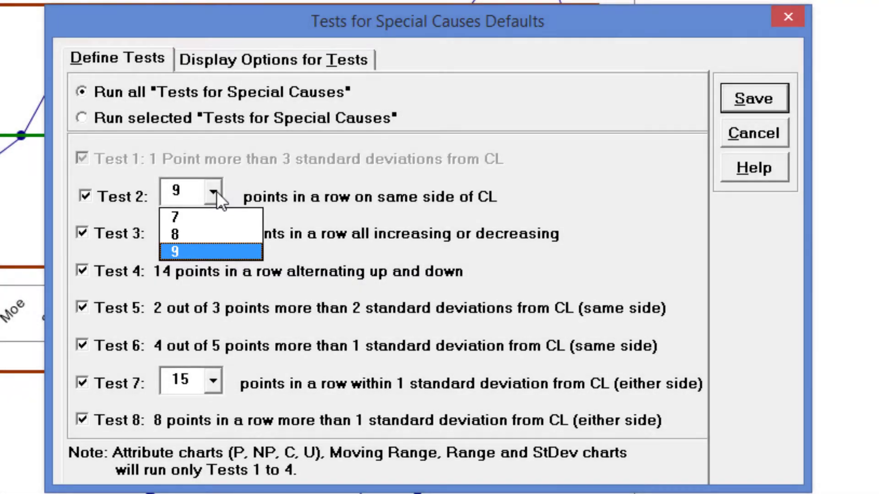
{"action": "left_click", "coordinate": [217, 192]}
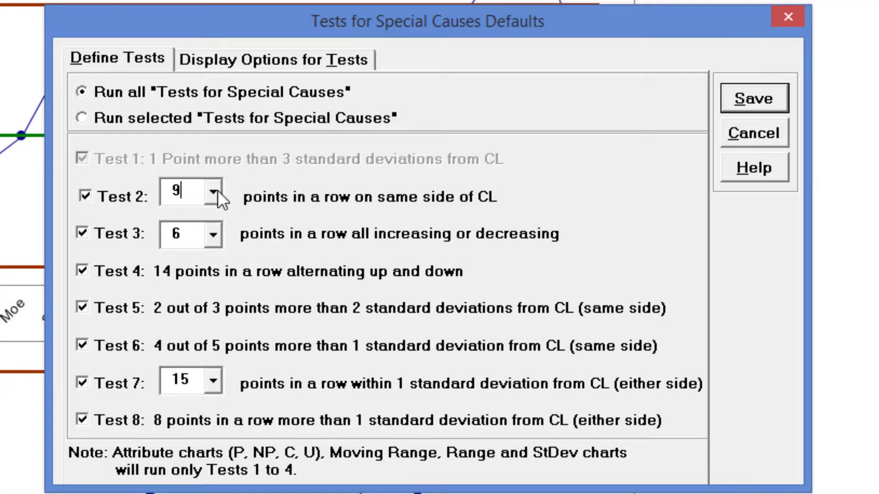
{"action": "left_click", "coordinate": [219, 238]}
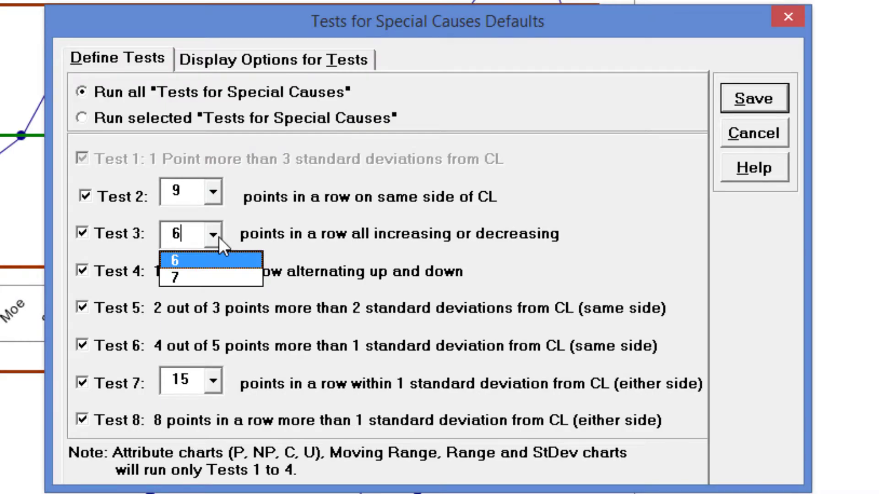
{"action": "left_click", "coordinate": [219, 237]}
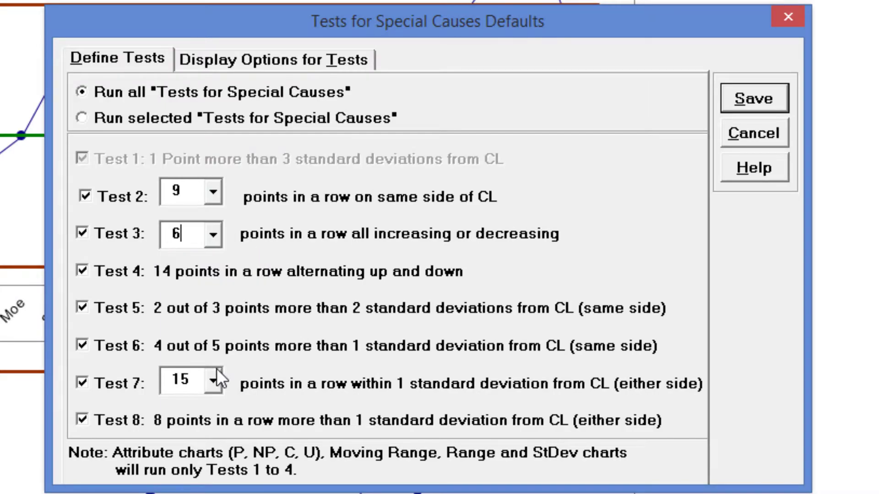
{"action": "left_click", "coordinate": [216, 372]}
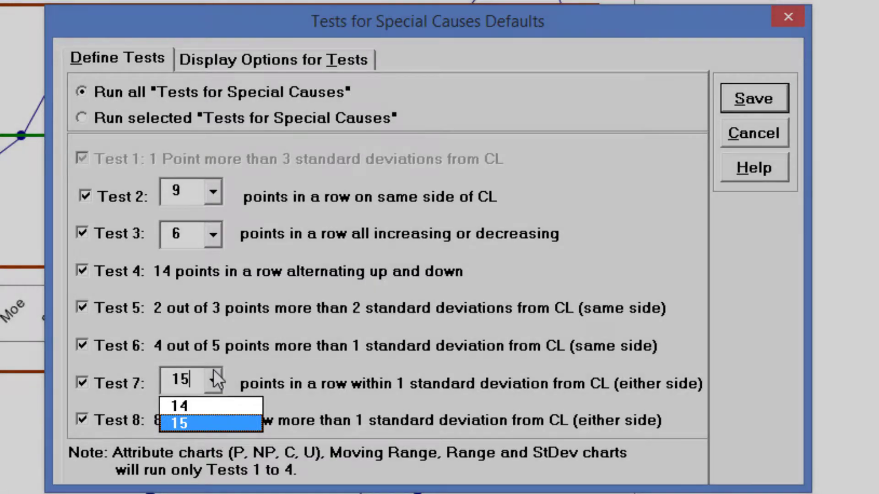
{"action": "key", "text": "Return"}
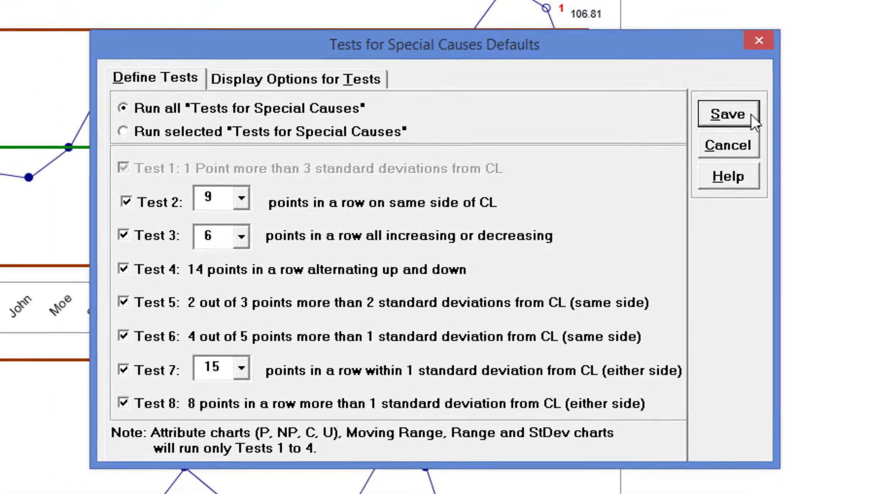
{"action": "left_click", "coordinate": [754, 98]}
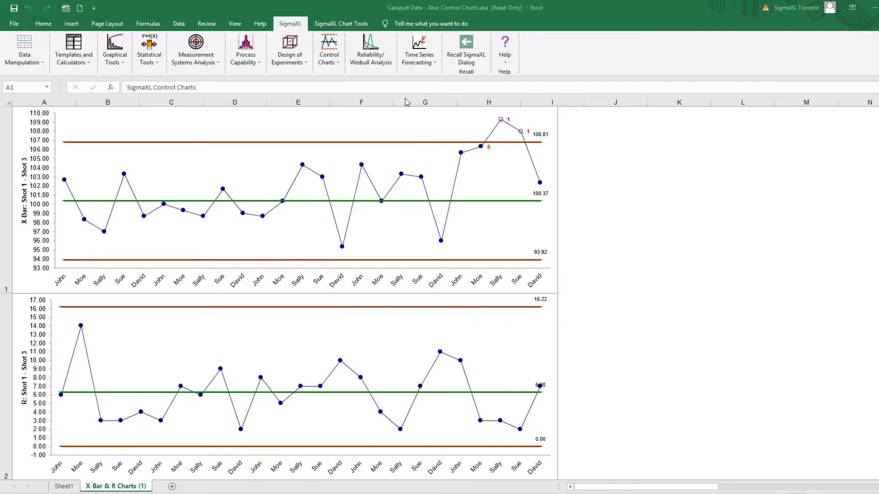
Step: Attach a 'Rubber Band Changed' data label to the highest X-Bar point via Chart Tools
{"action": "left_click", "coordinate": [355, 26]}
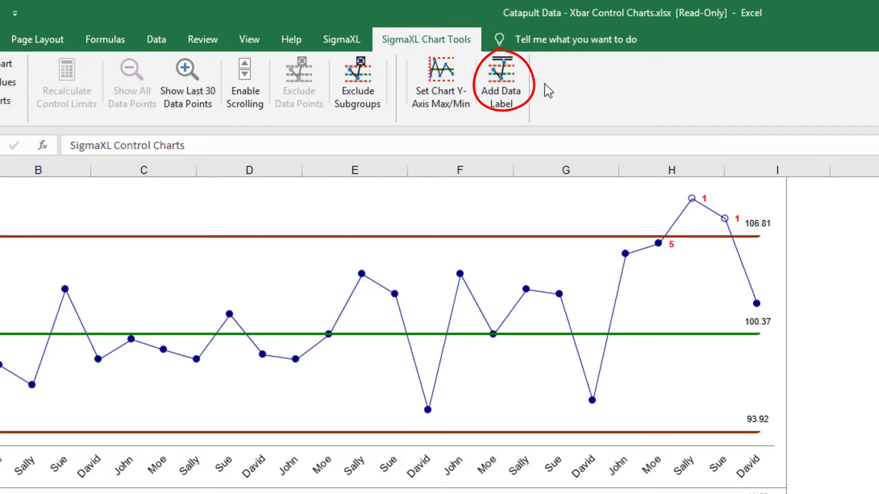
{"action": "left_click", "coordinate": [507, 82]}
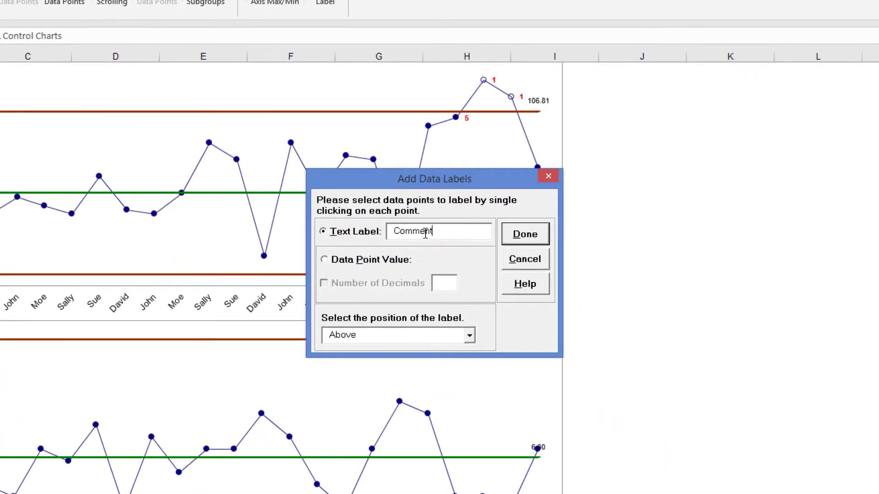
{"action": "type", "text": "Rubber Band Changed"}
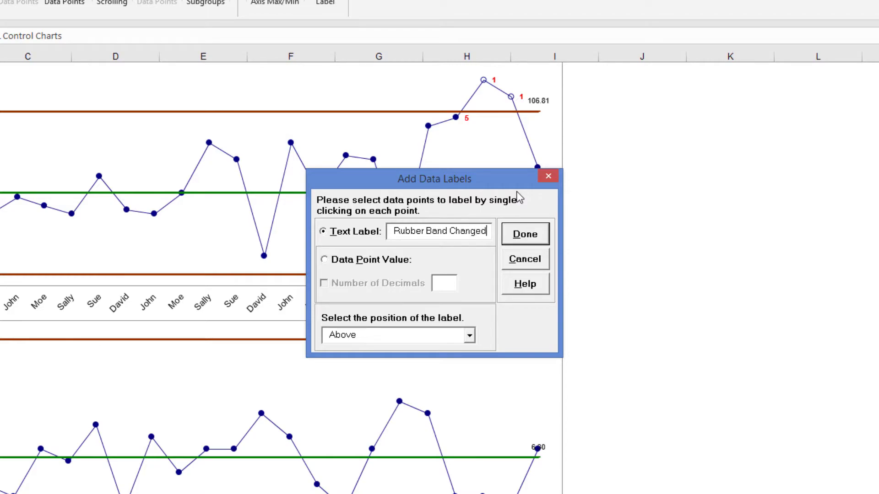
{"action": "left_click", "coordinate": [483, 80]}
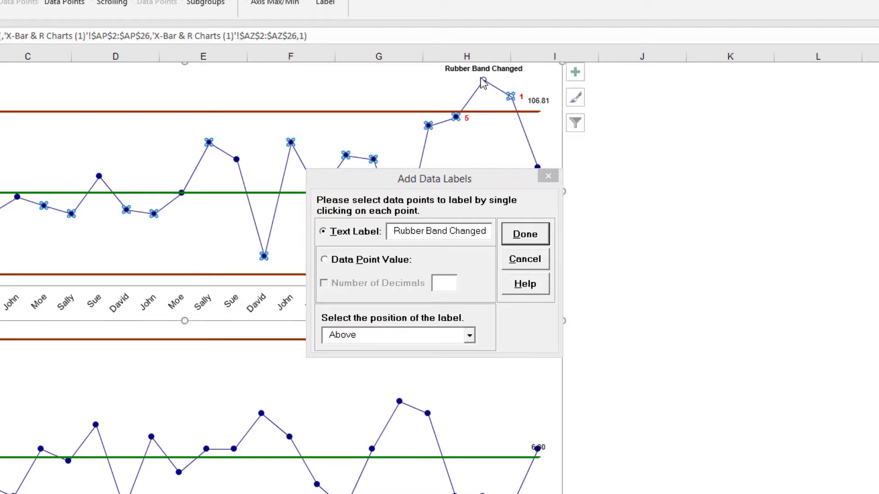
{"action": "left_click", "coordinate": [551, 241]}
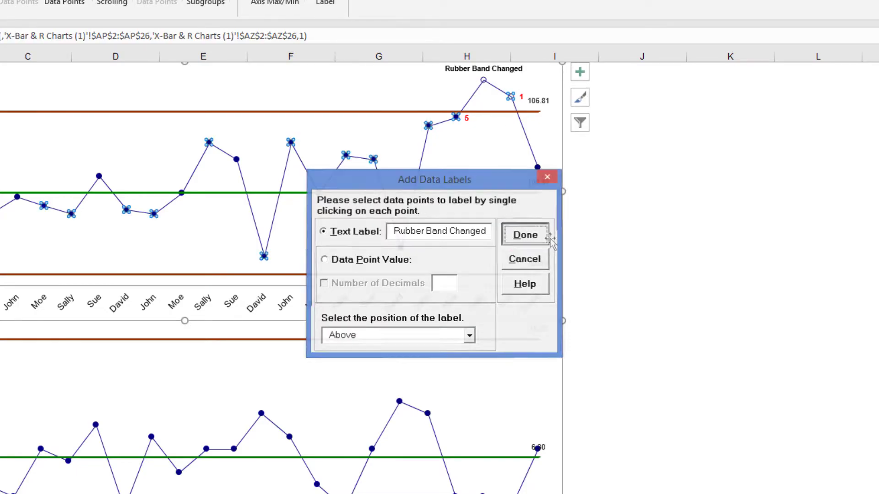
{"action": "left_click", "coordinate": [548, 238]}
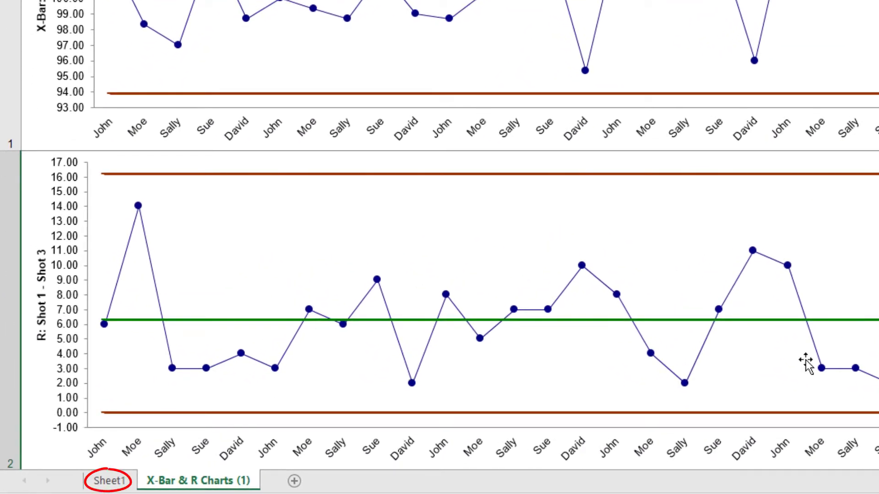
Step: From Sheet1, start an X-Bar & R chart of Shot 1–Shot 3 using the entire table
{"action": "left_click", "coordinate": [115, 480]}
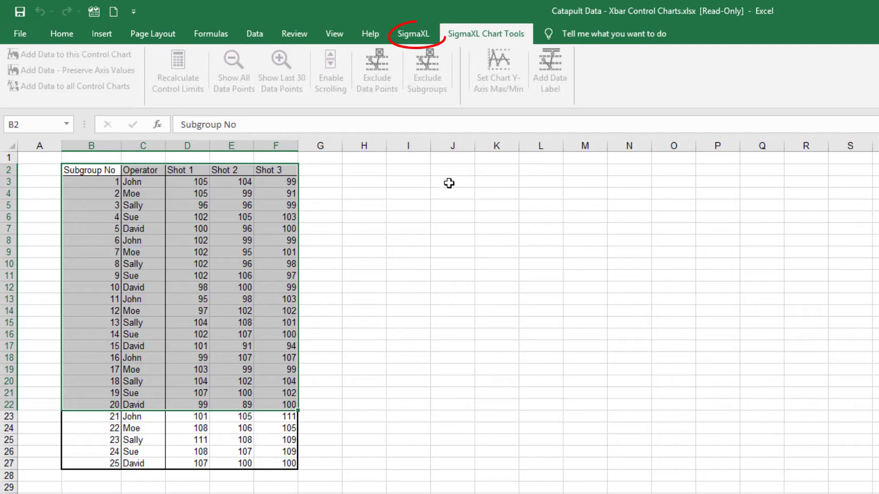
{"action": "left_click", "coordinate": [408, 36]}
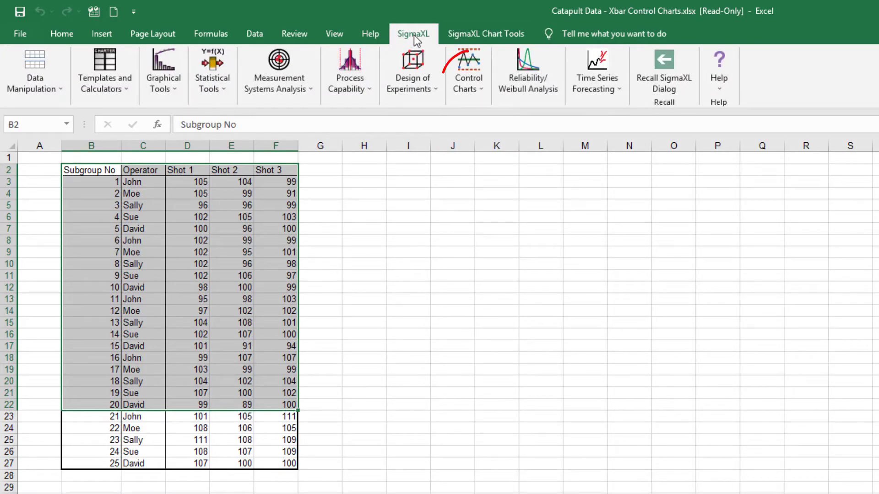
{"action": "left_click", "coordinate": [475, 88]}
{"action": "left_click", "coordinate": [511, 167]}
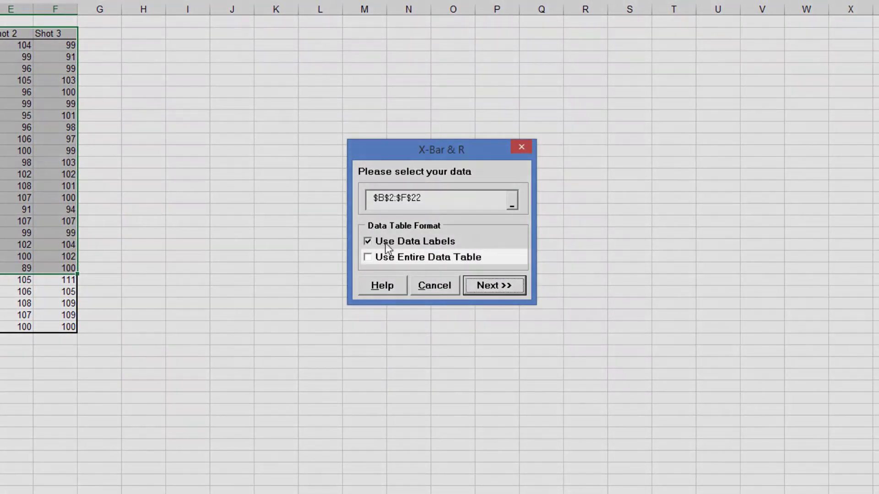
{"action": "left_click", "coordinate": [384, 257]}
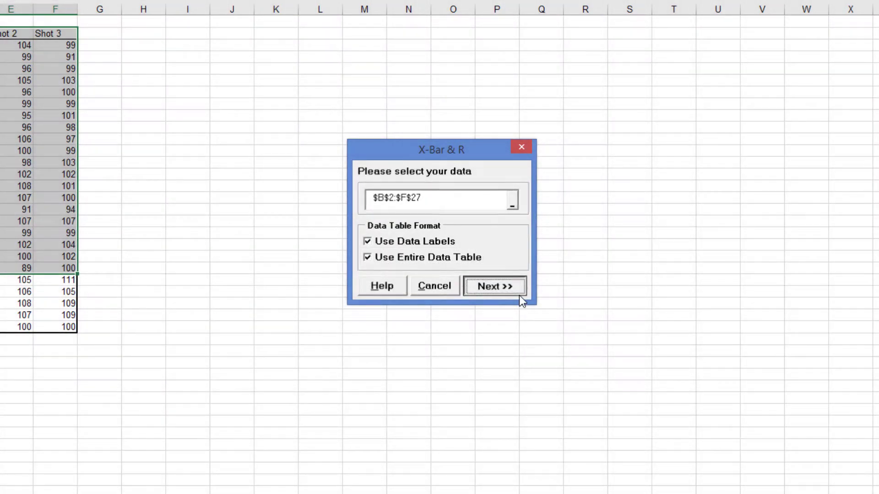
{"action": "left_click", "coordinate": [519, 296]}
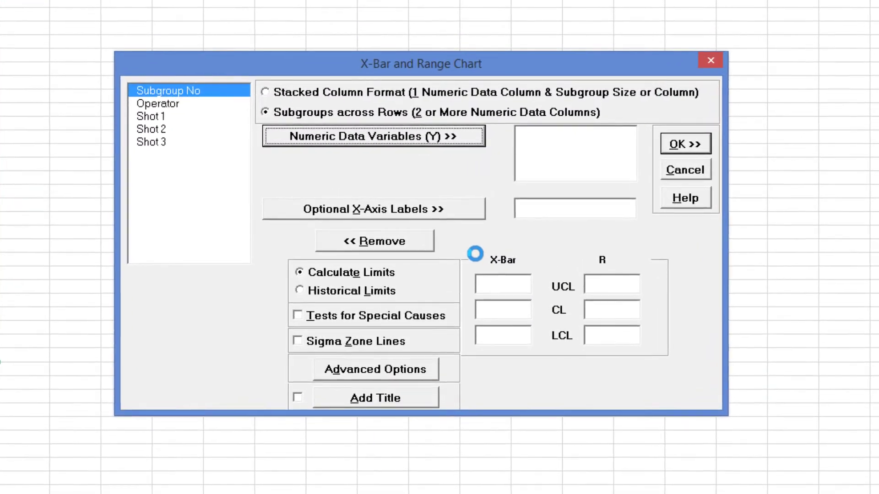
{"action": "left_click", "coordinate": [176, 119]}
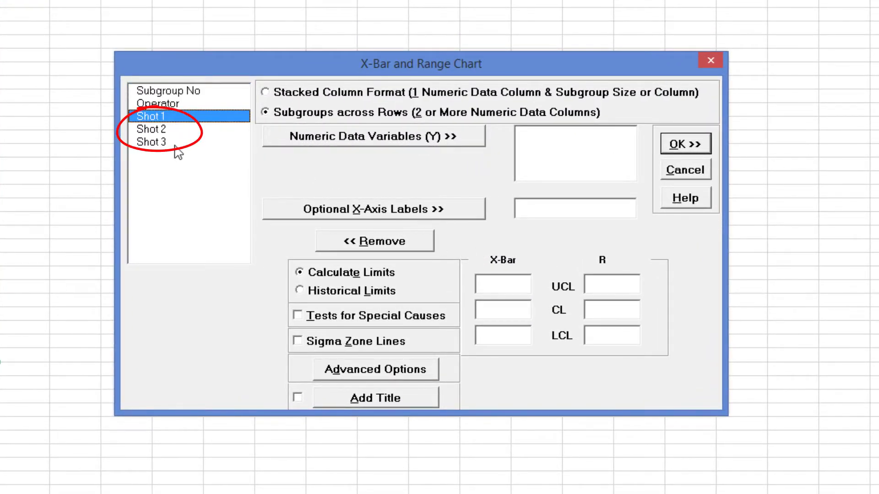
{"action": "left_click", "coordinate": [175, 145], "text": "shift"}
{"action": "left_click", "coordinate": [300, 144]}
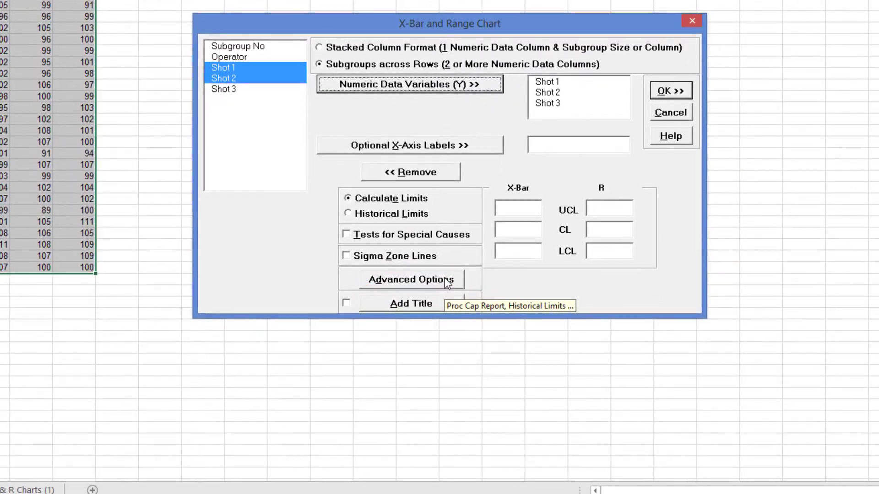
Step: In Advanced Options, set the capability lower spec limit to 92 and target to 100
{"action": "left_click", "coordinate": [412, 370]}
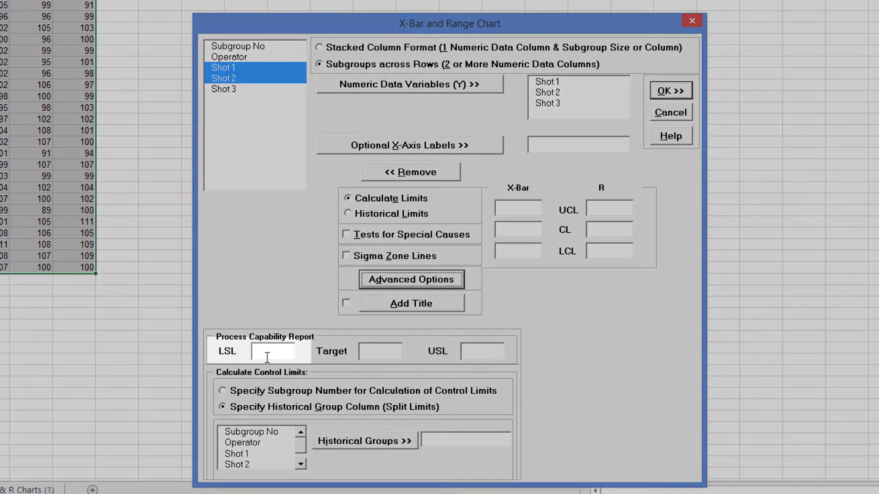
{"action": "left_click", "coordinate": [267, 357]}
{"action": "type", "text": "92"}
{"action": "left_click", "coordinate": [372, 348]}
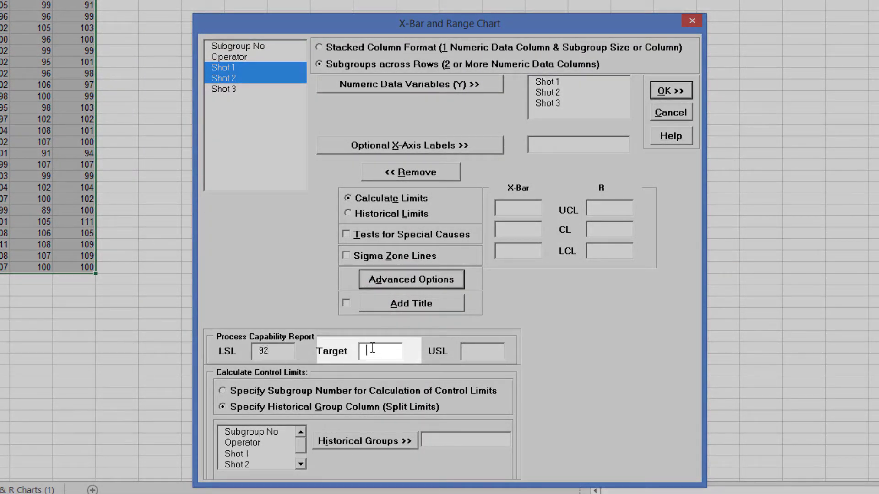
{"action": "type", "text": "100"}
{"action": "left_click", "coordinate": [482, 356]}
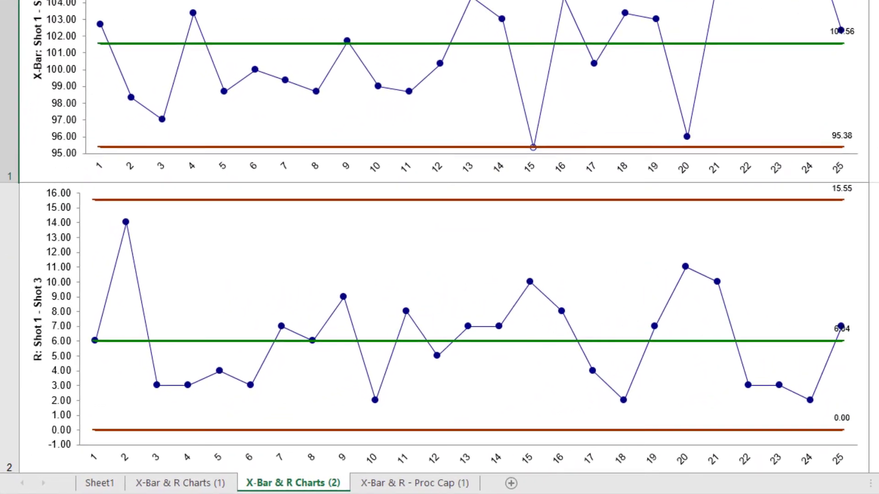
Step: View the 'X-Bar & R - Proc Cap (1)' sheet with Pp 0.58, Ppk 0.47, Cp 0.75, Cpk 0.60
{"action": "left_click", "coordinate": [418, 486]}
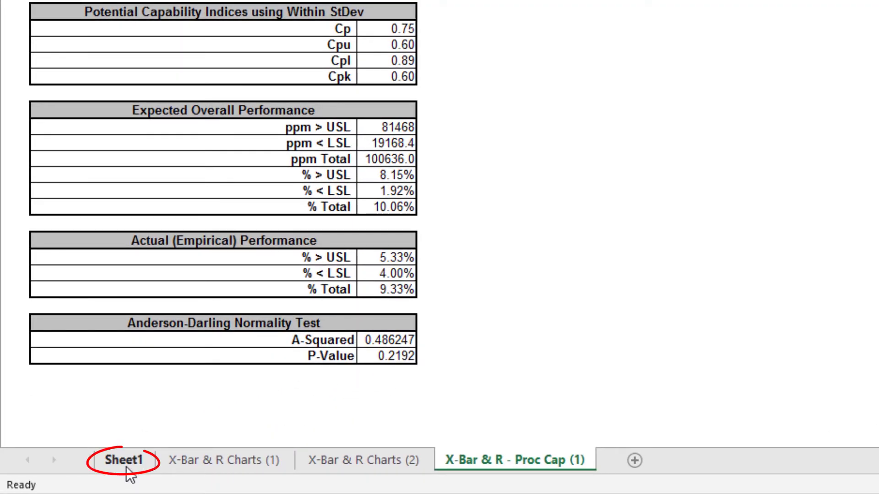
Step: From Sheet1, build a new X-Bar & R chart with Shot 1, Shot 2 and Shot 3 as data
{"action": "left_click", "coordinate": [124, 460]}
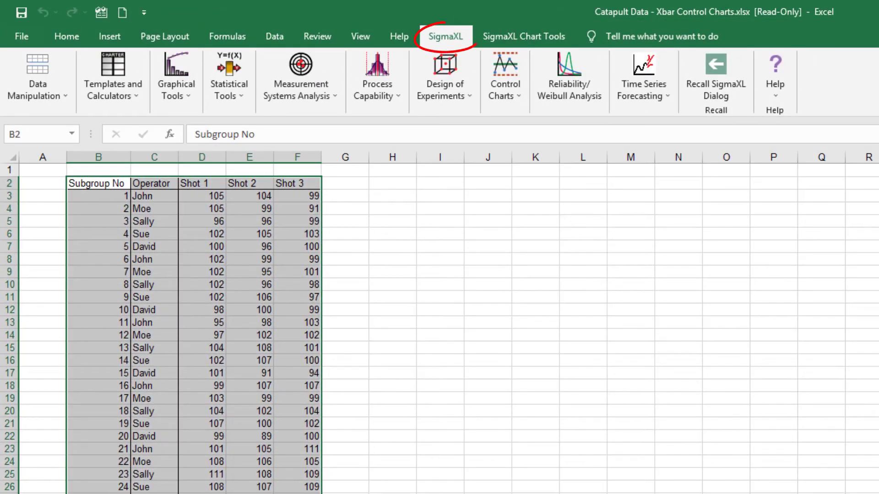
{"action": "left_click", "coordinate": [509, 96]}
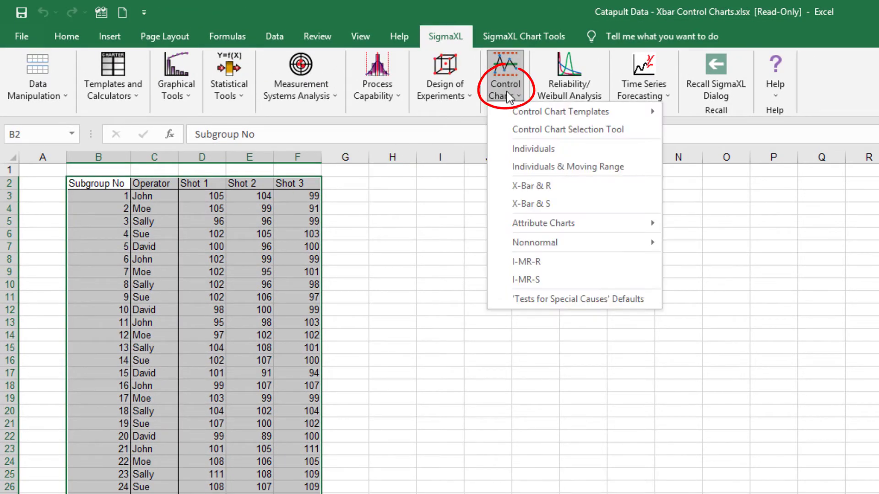
{"action": "left_click", "coordinate": [570, 193]}
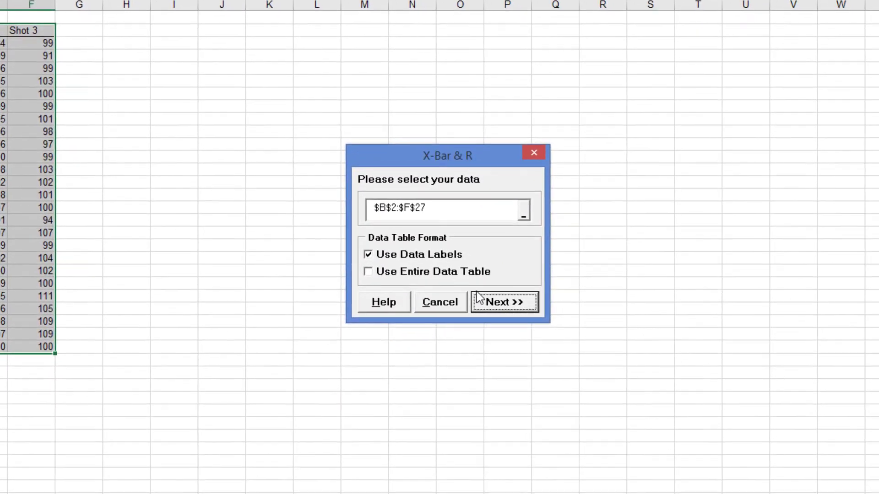
{"action": "left_click", "coordinate": [513, 306]}
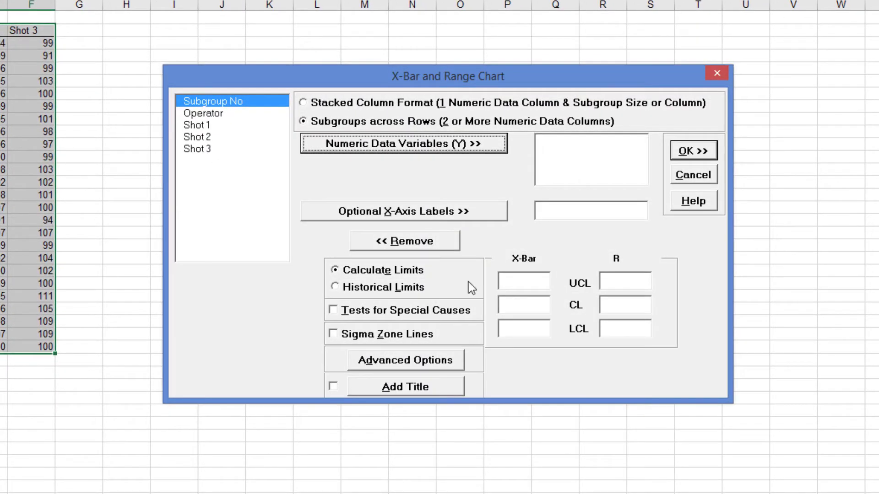
{"action": "left_click", "coordinate": [215, 125]}
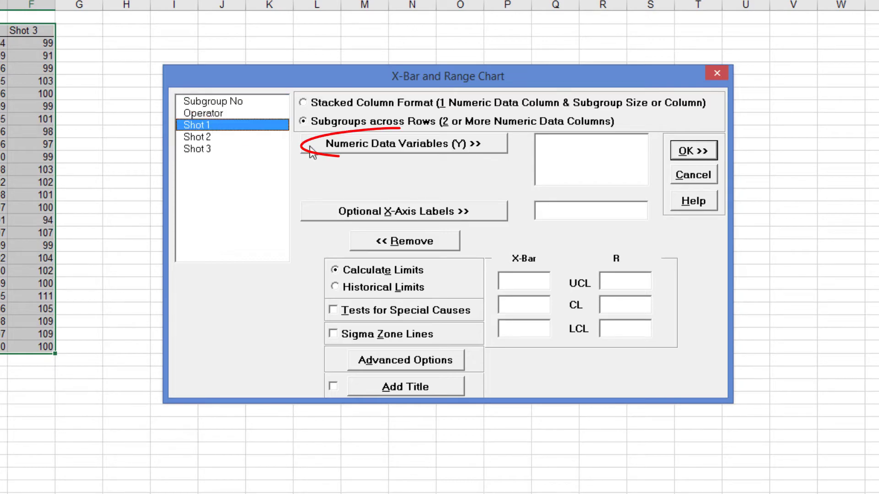
{"action": "left_click", "coordinate": [369, 146]}
{"action": "left_click", "coordinate": [368, 146]}
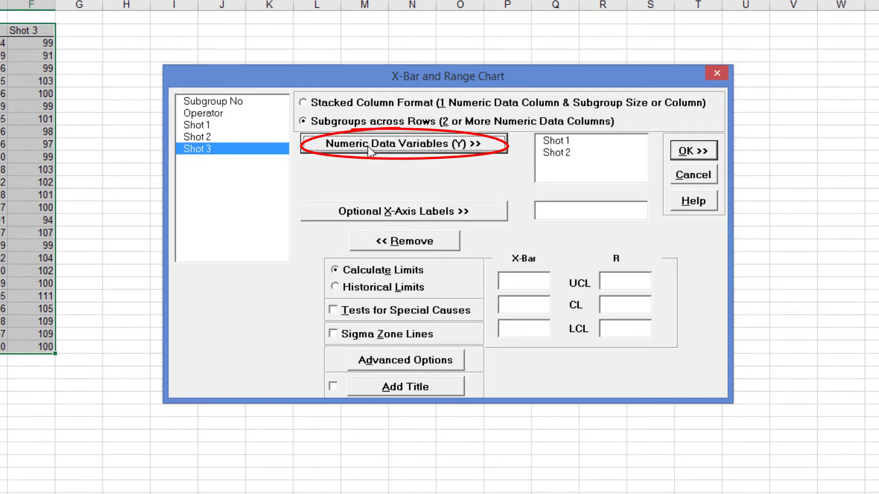
{"action": "left_click", "coordinate": [369, 147]}
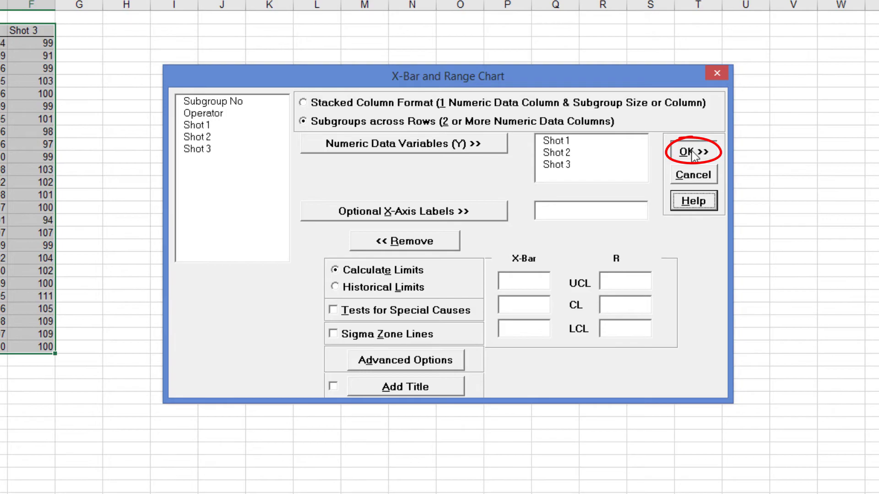
{"action": "key", "text": "Return"}
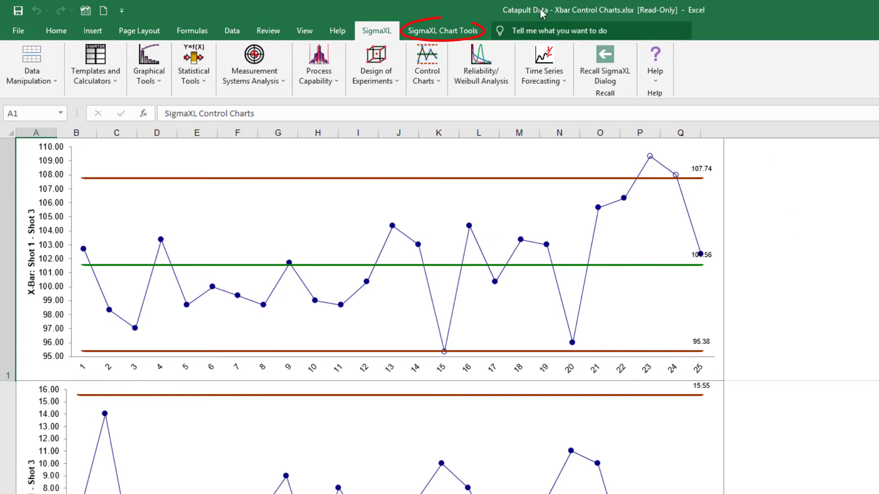
Step: Exclude subgroups 21,22,23,24,25 using Chart Tools > Exclude Subgroups
{"action": "left_click", "coordinate": [434, 31]}
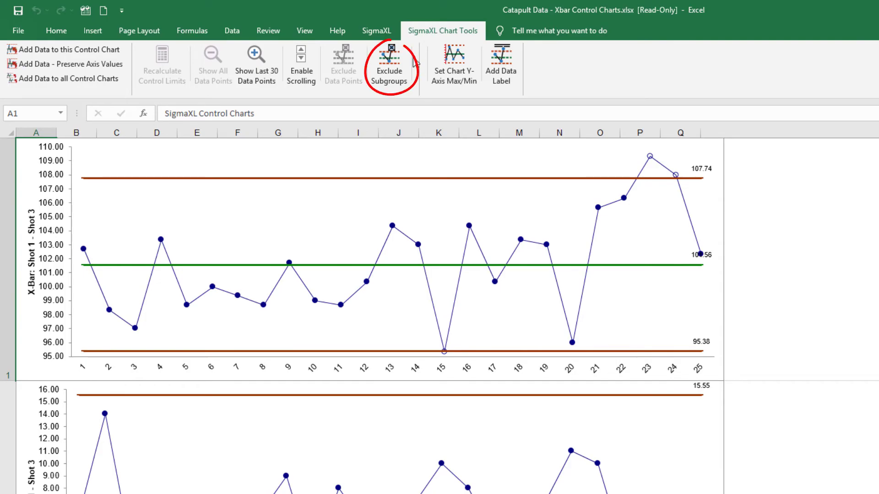
{"action": "left_click", "coordinate": [389, 65]}
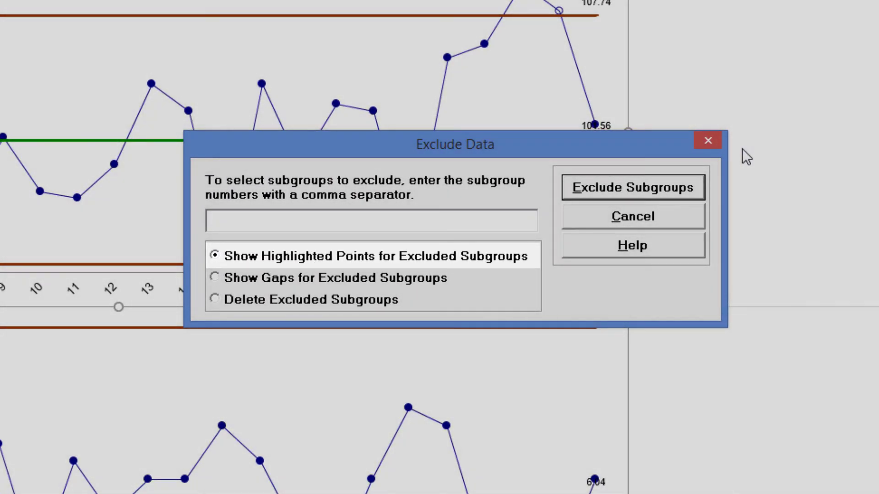
{"action": "type", "text": "21,"}
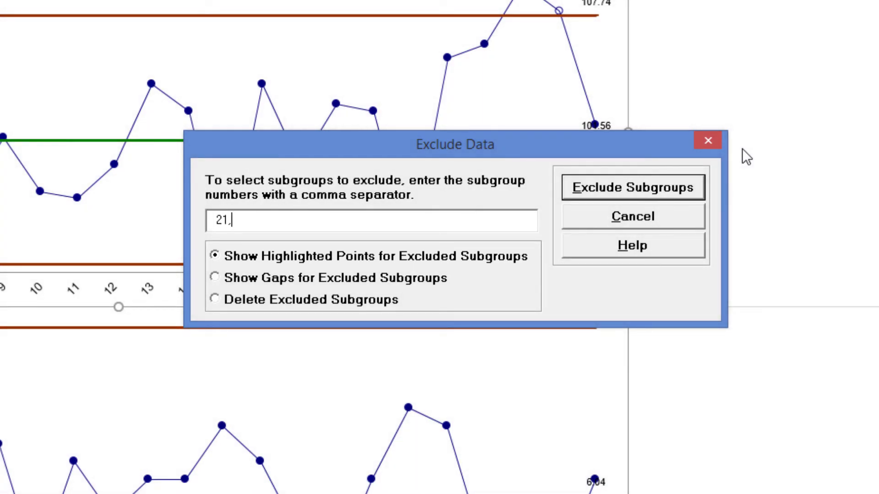
{"action": "type", "text": "22,23,24,25"}
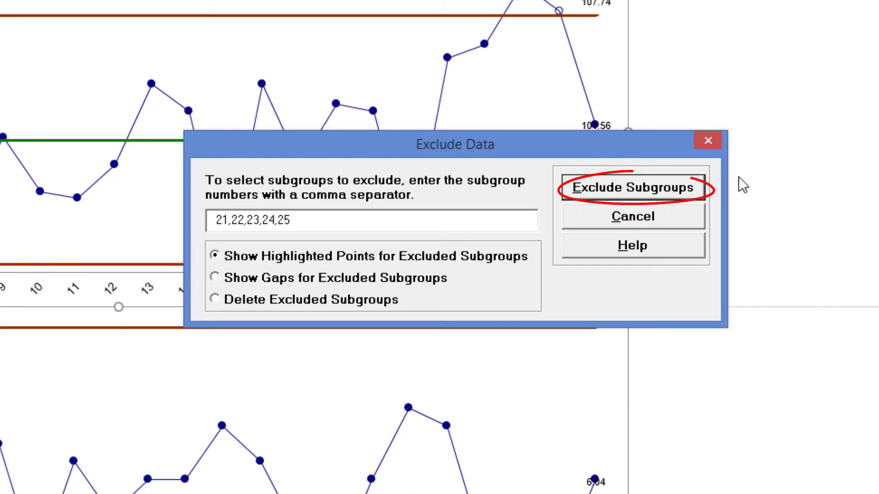
{"action": "left_click", "coordinate": [688, 187]}
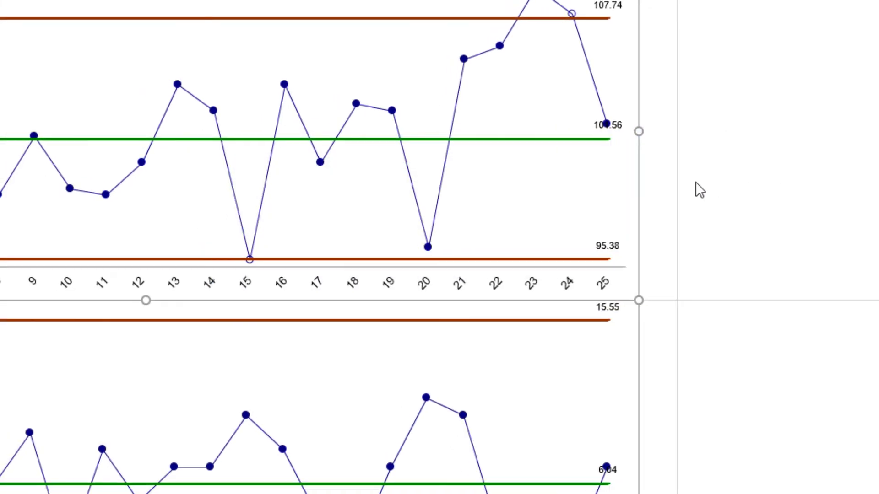